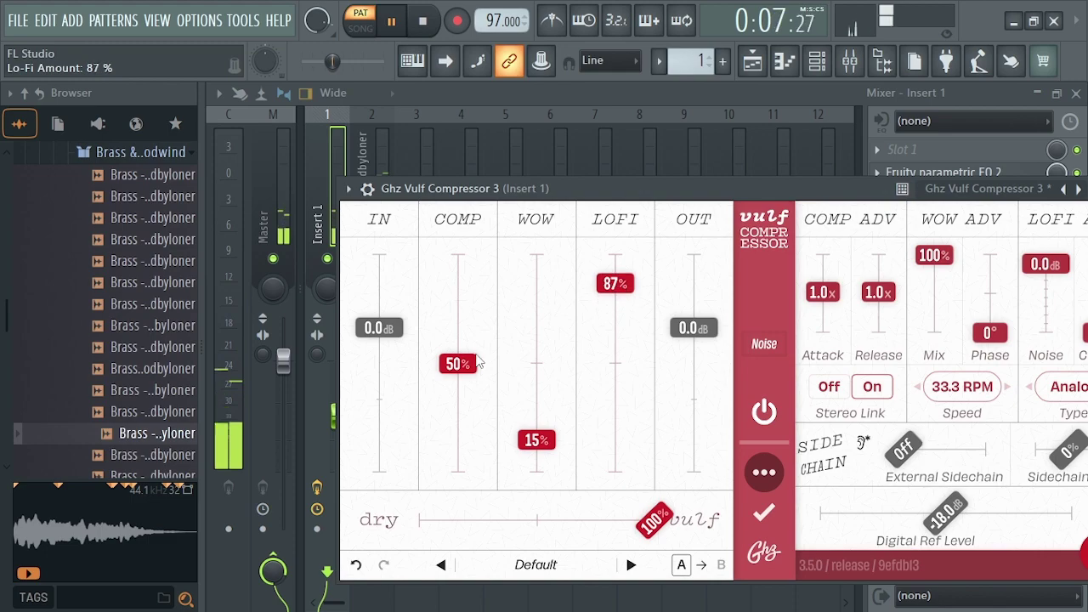
- Raise the compression amount in Vulf Compressor 3 on Insert 1
{"action": "left_click_drag", "start_coordinate": [459, 364], "coordinate": [471, 293]}
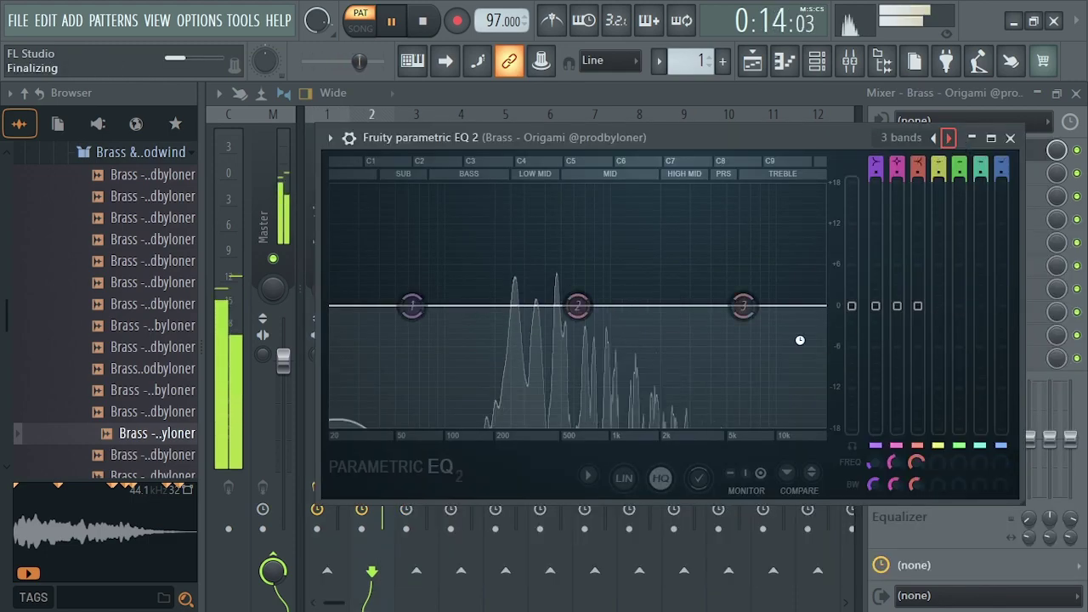
- Narrow the Origami brass sound's frequency range in Fruity parametric EQ 2 by moving its high-end and low-end bands inward
{"action": "left_click_drag", "start_coordinate": [796, 333], "coordinate": [702, 306]}
{"action": "left_click_drag", "start_coordinate": [332, 306], "coordinate": [397, 305]}
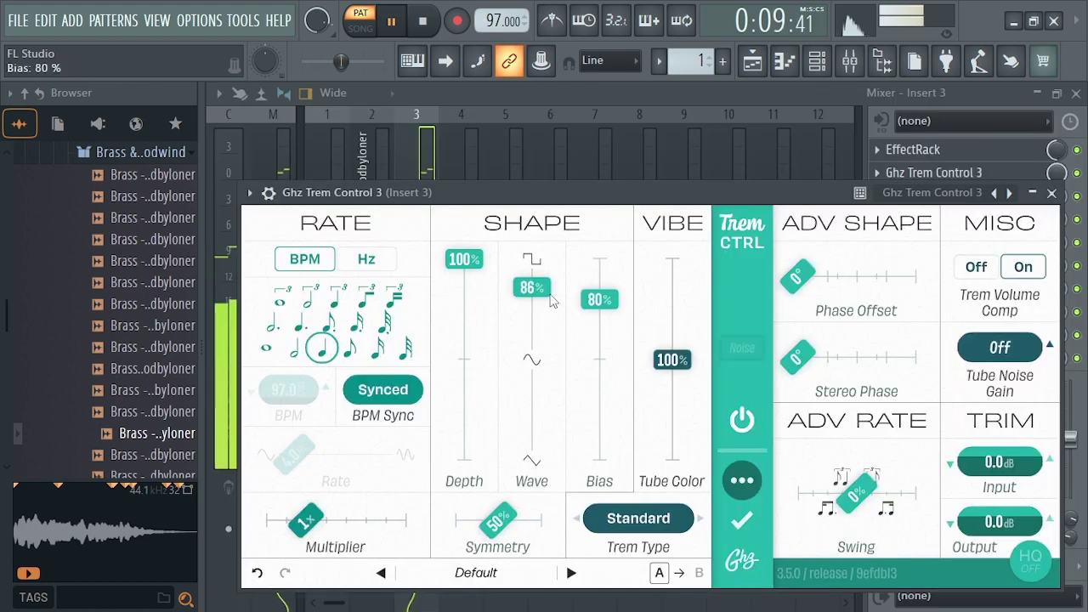
- Lower the Wave shape amount slightly in Trem Control 3 on Insert 3
{"action": "left_click_drag", "start_coordinate": [550, 298], "coordinate": [531, 310]}
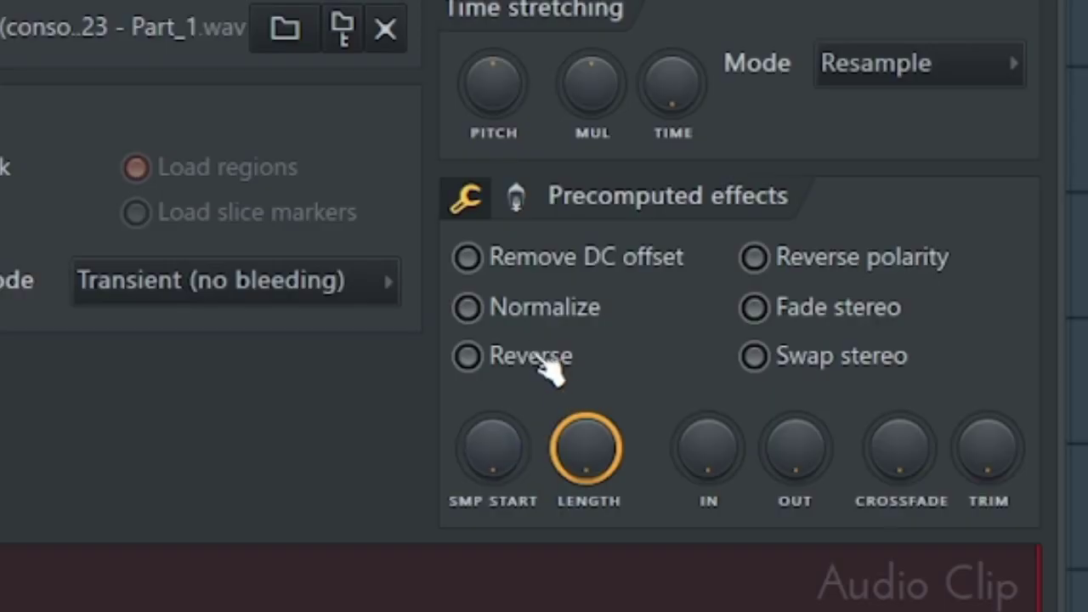
- Reverse the consolidated Pattern 1 audio clip
{"action": "left_click", "coordinate": [467, 356]}
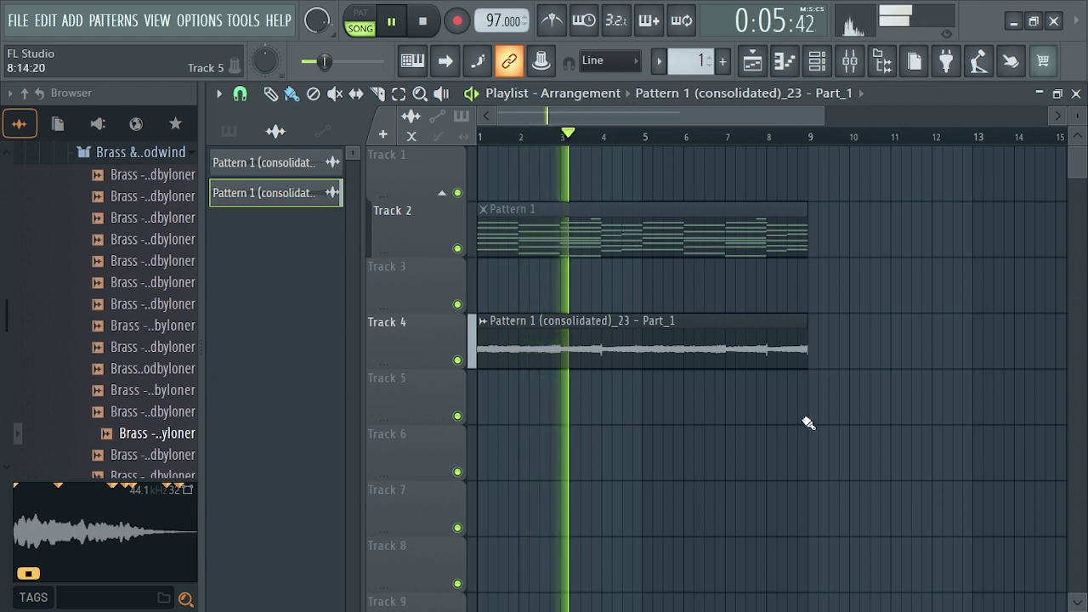
- Stop playback and chop the consolidated Pattern 1 audio clip on Track 4 into shorter pieces, including a cut at bar 3
{"action": "scroll", "coordinate": [479, 442], "scroll_direction": "up", "scroll_amount": 4}
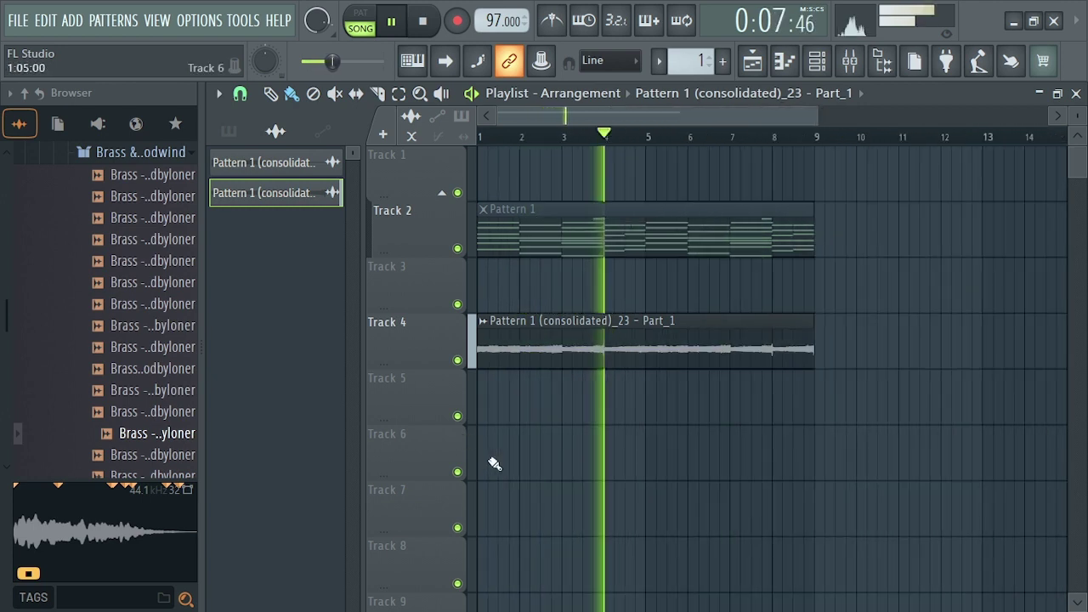
{"action": "key", "text": "space"}
{"action": "left_click", "coordinate": [733, 358]}
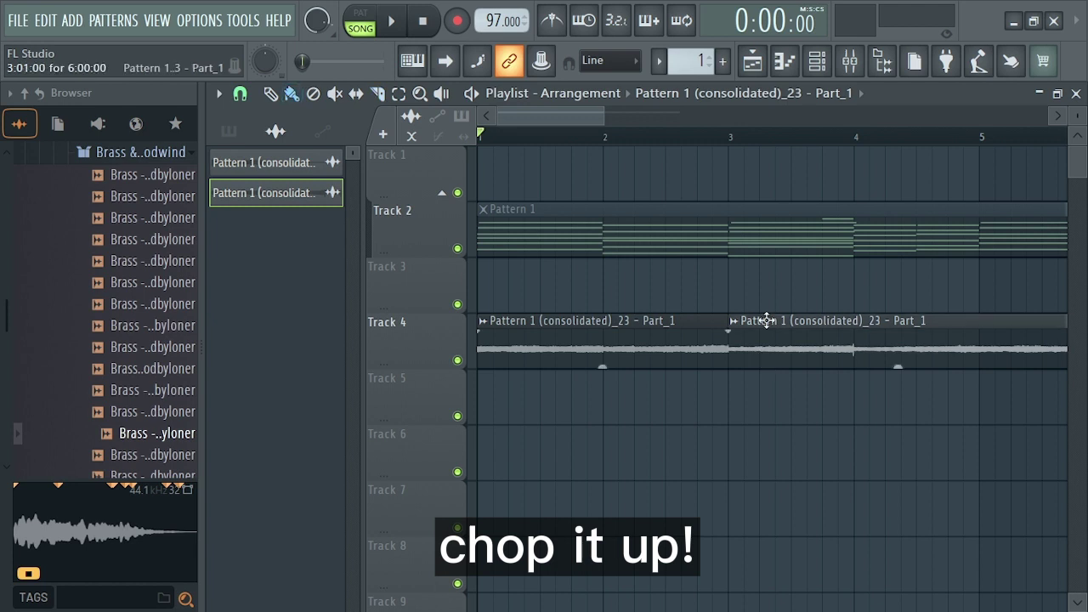
{"action": "left_click_drag", "start_coordinate": [758, 318], "coordinate": [768, 286]}
{"action": "left_click", "coordinate": [663, 365]}
{"action": "left_click_drag", "start_coordinate": [661, 360], "coordinate": [604, 439]}
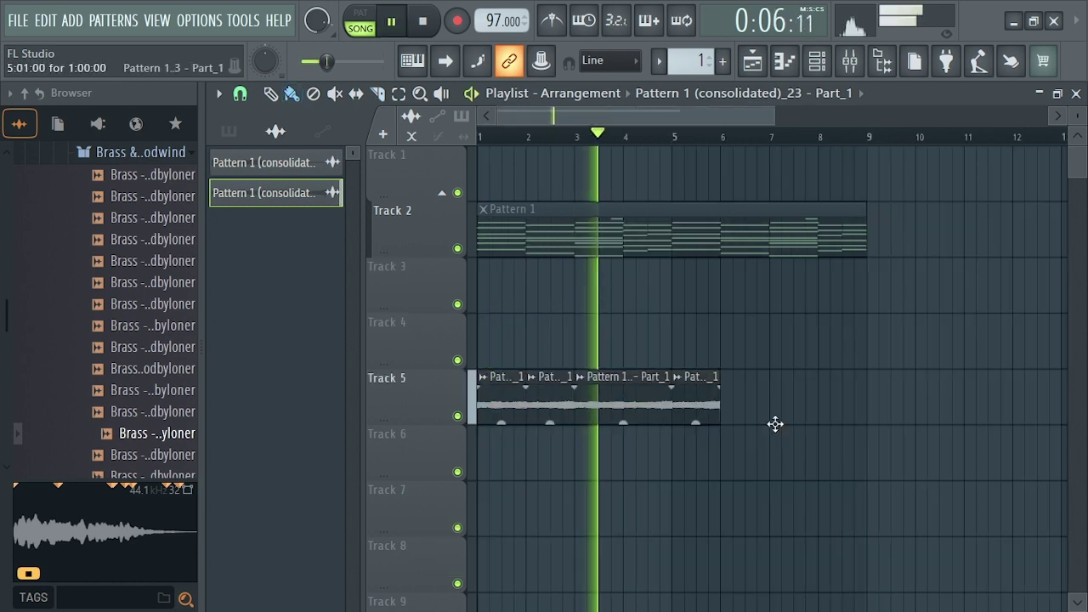
- Place another one-bar audio chop at bar 6 on Track 5 and duplicate chops to continue the sequence
{"action": "left_click", "coordinate": [754, 423]}
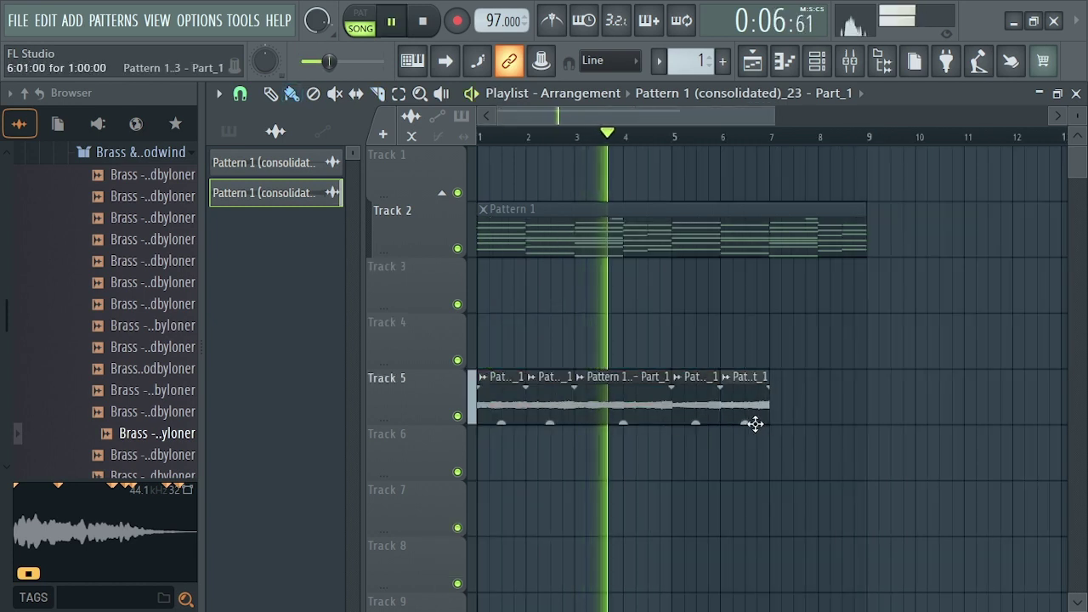
{"action": "left_click_drag", "start_coordinate": [806, 411], "coordinate": [712, 437]}
{"action": "key", "text": "ctrl+b"}
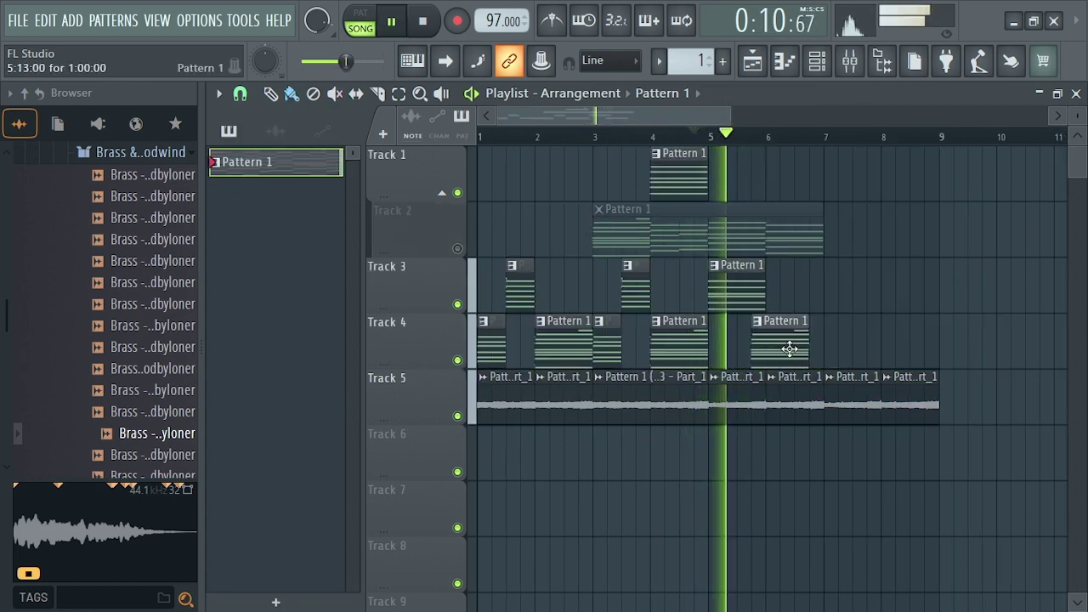
- Move the last Pattern 1 piece on Track 4 to bar 6 and duplicate the final pieces of Tracks 3 and 4
{"action": "left_click_drag", "start_coordinate": [789, 349], "coordinate": [795, 346]}
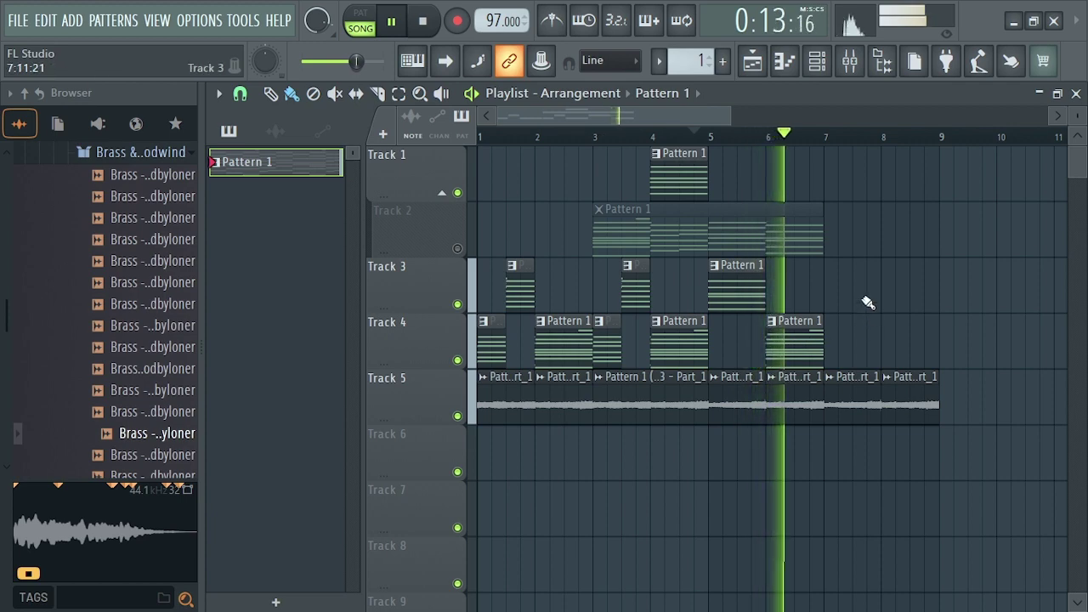
{"action": "left_click_drag", "start_coordinate": [858, 258], "coordinate": [740, 349]}
{"action": "key", "text": "ctrl+b"}
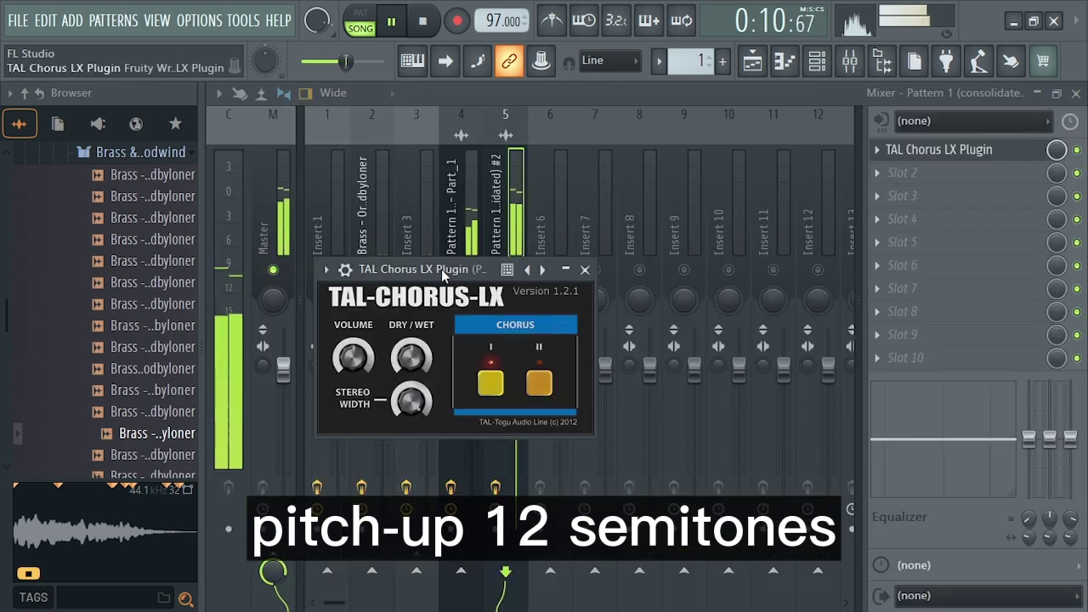
- Move the TAL Chorus LX window aside and access its effect slot on mixer track 5
{"action": "left_click_drag", "start_coordinate": [442, 260], "coordinate": [640, 267]}
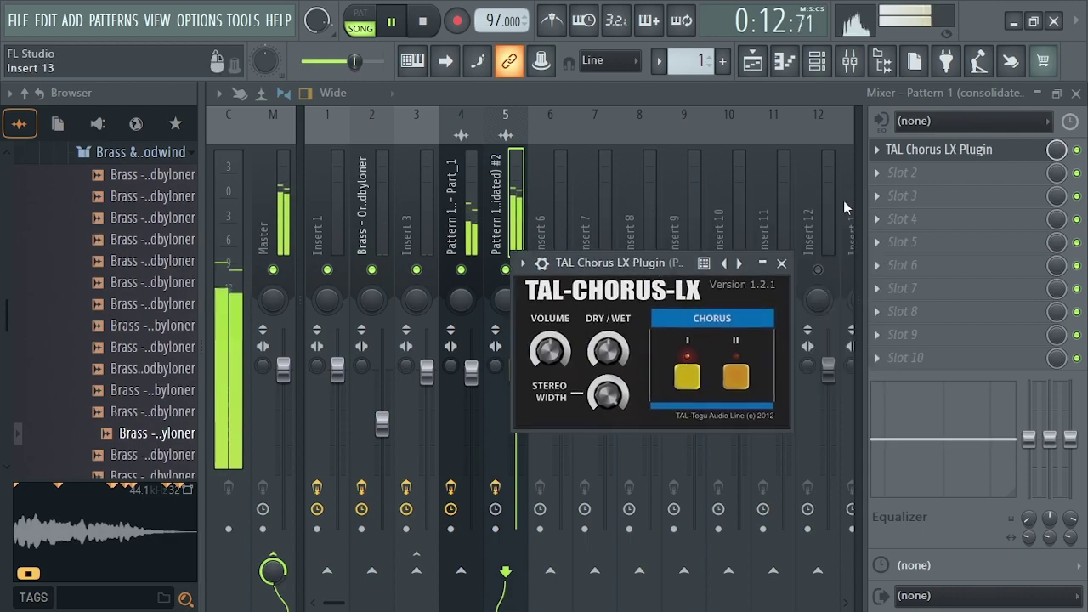
{"action": "left_click", "coordinate": [880, 153]}
{"action": "mouse_move", "coordinate": [889, 173]}
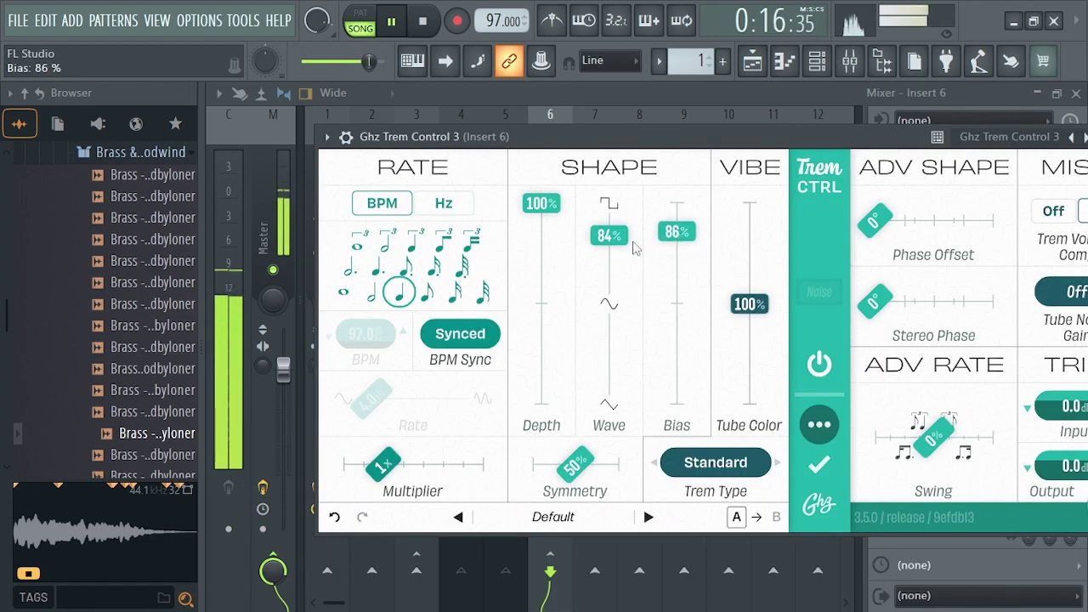
- Fine-tune the Wave shape amount in Trem Control 3 on Insert 6
{"action": "left_click_drag", "start_coordinate": [624, 243], "coordinate": [628, 240]}
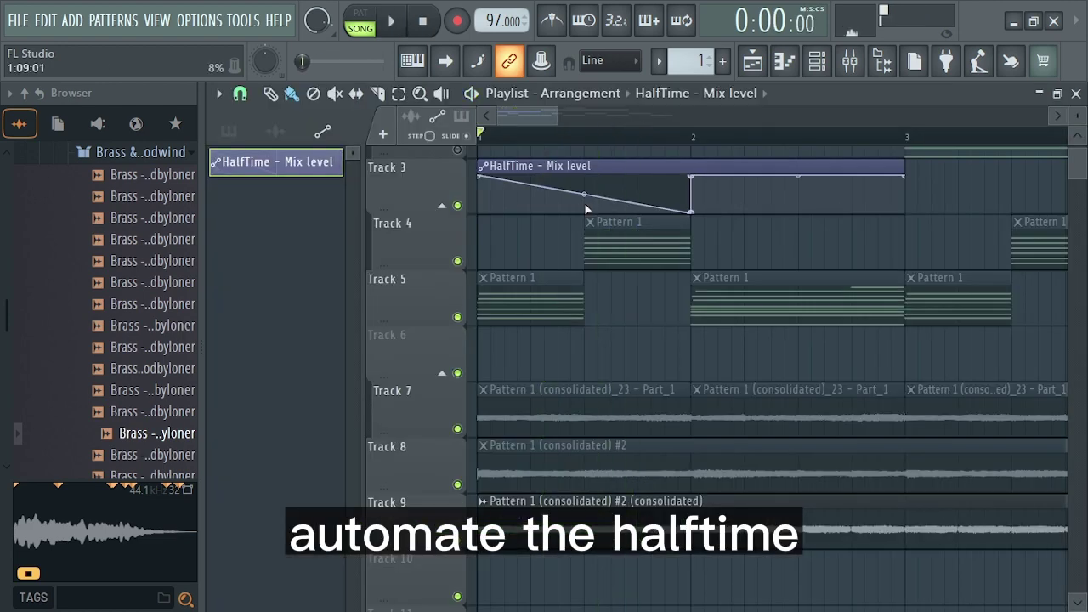
- Bend the HalfTime mix level automation into a curved fall before bar 2 and repeat the falling curve up to bar 3
{"action": "left_click_drag", "start_coordinate": [583, 190], "coordinate": [584, 180]}
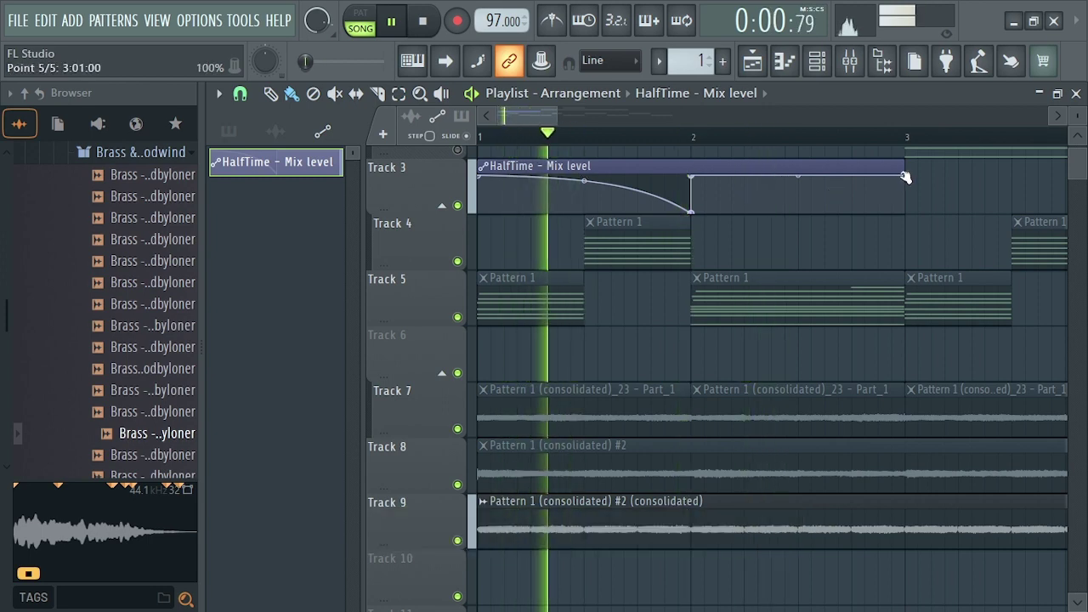
{"action": "left_click_drag", "start_coordinate": [904, 186], "coordinate": [904, 215]}
{"action": "left_click_drag", "start_coordinate": [800, 195], "coordinate": [798, 177]}
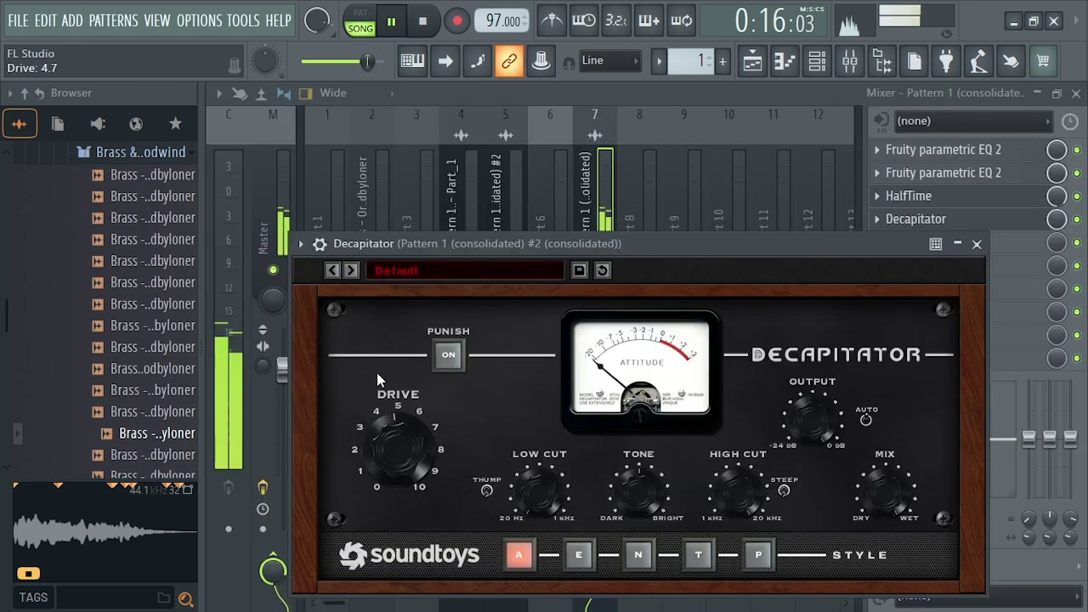
- Lower the Drive of Decapitator on mixer track 7
{"action": "left_click_drag", "start_coordinate": [378, 374], "coordinate": [382, 434]}
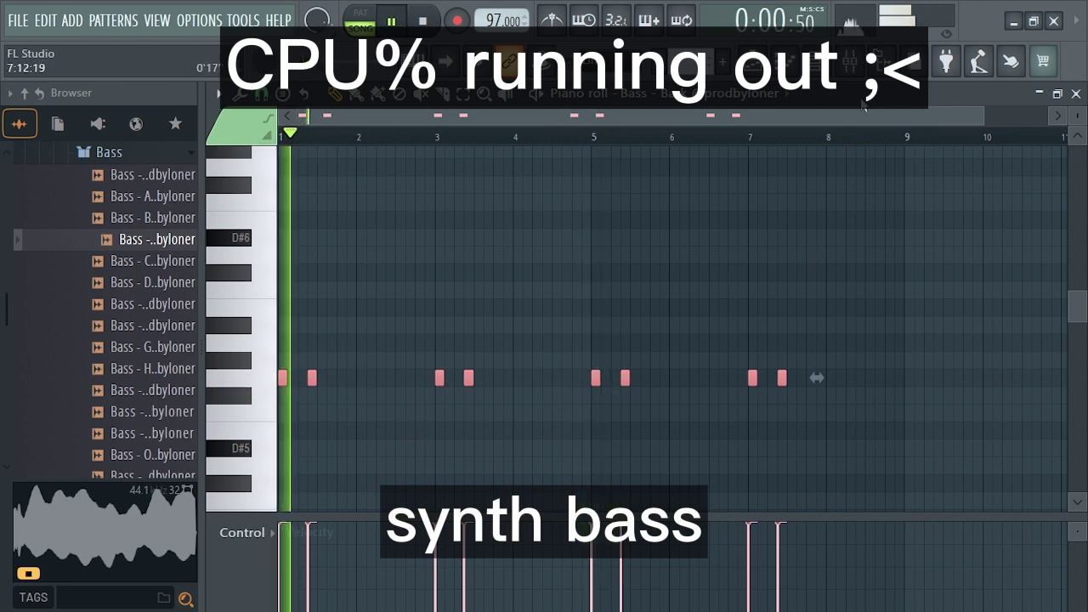
- Route the synth bass channel to mixer Insert 10
{"action": "key", "text": "F6"}
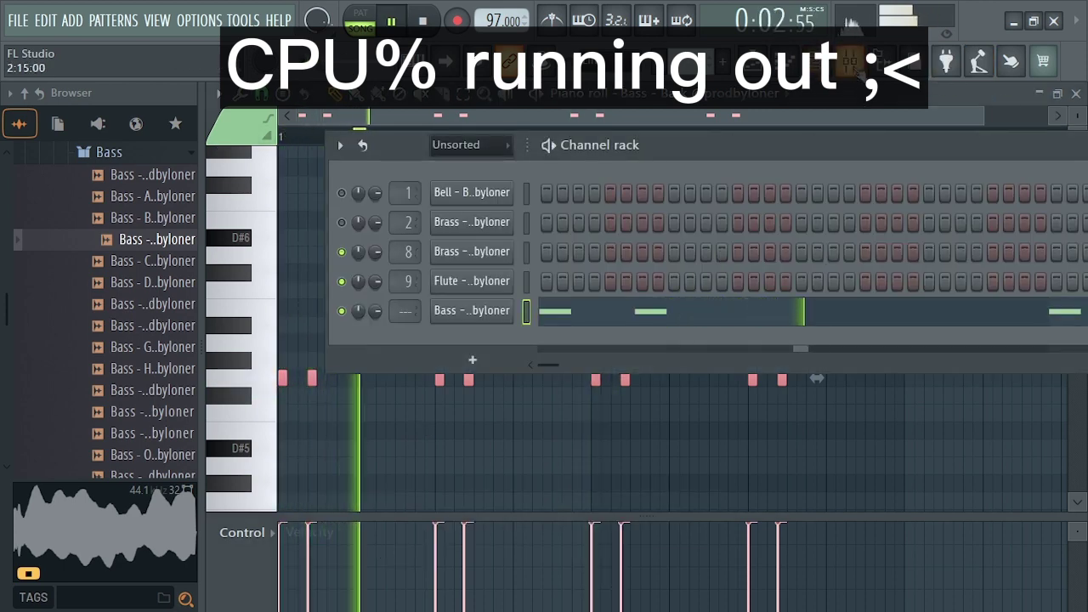
{"action": "key", "text": "F9"}
{"action": "left_click", "coordinate": [714, 242]}
{"action": "right_click", "coordinate": [713, 242]}
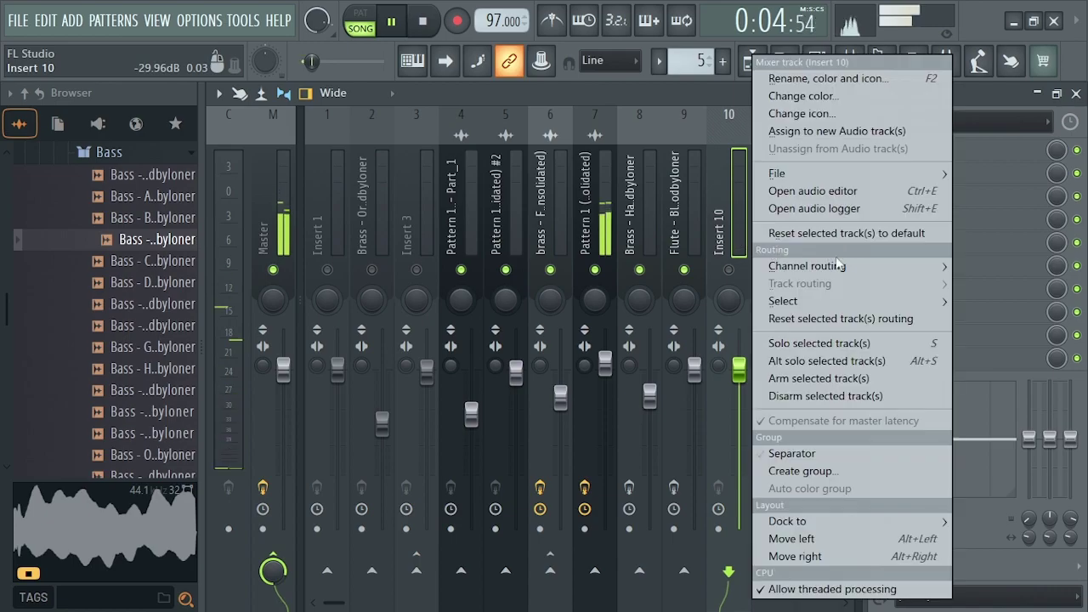
{"action": "mouse_move", "coordinate": [808, 266]}
{"action": "left_click", "coordinate": [711, 260]}
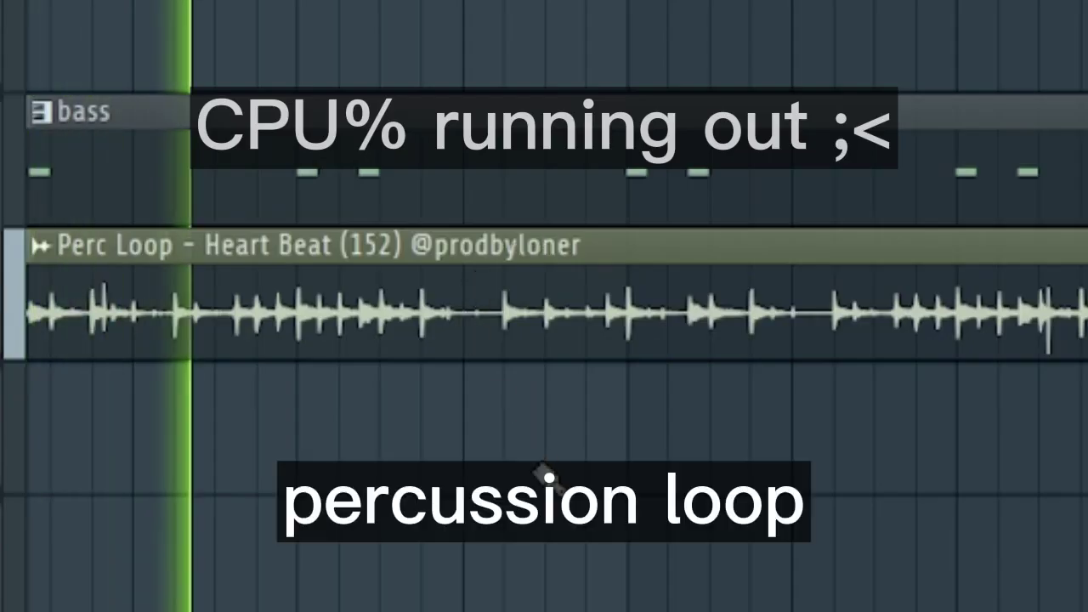
- Slice the Heart Beat percussion loop on Track 13 and delete everything after its first two bars
{"action": "left_click_drag", "start_coordinate": [462, 302], "coordinate": [502, 318]}
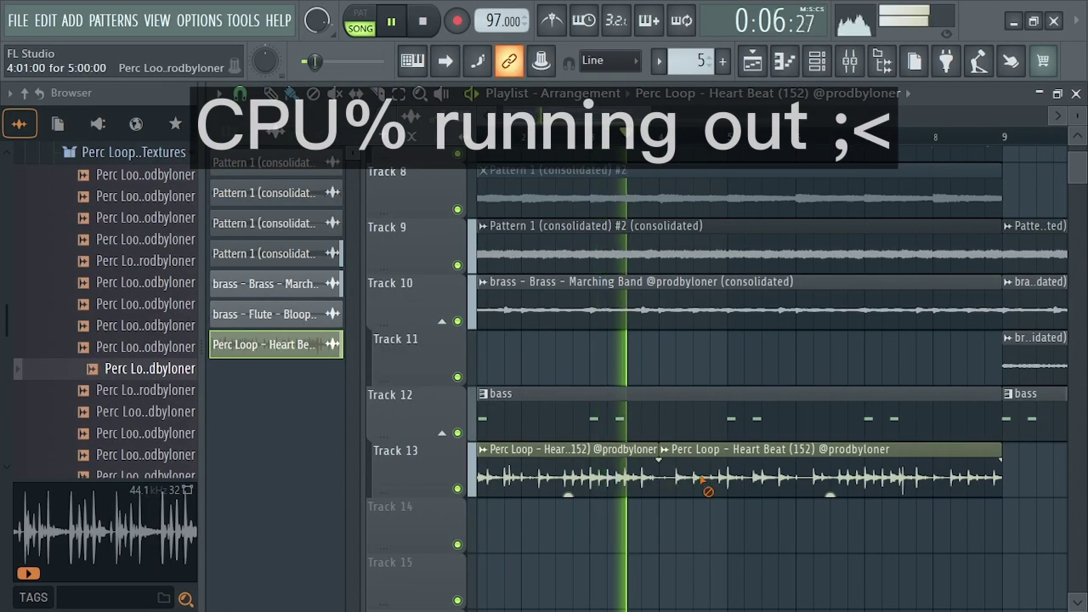
{"action": "right_click", "coordinate": [708, 491]}
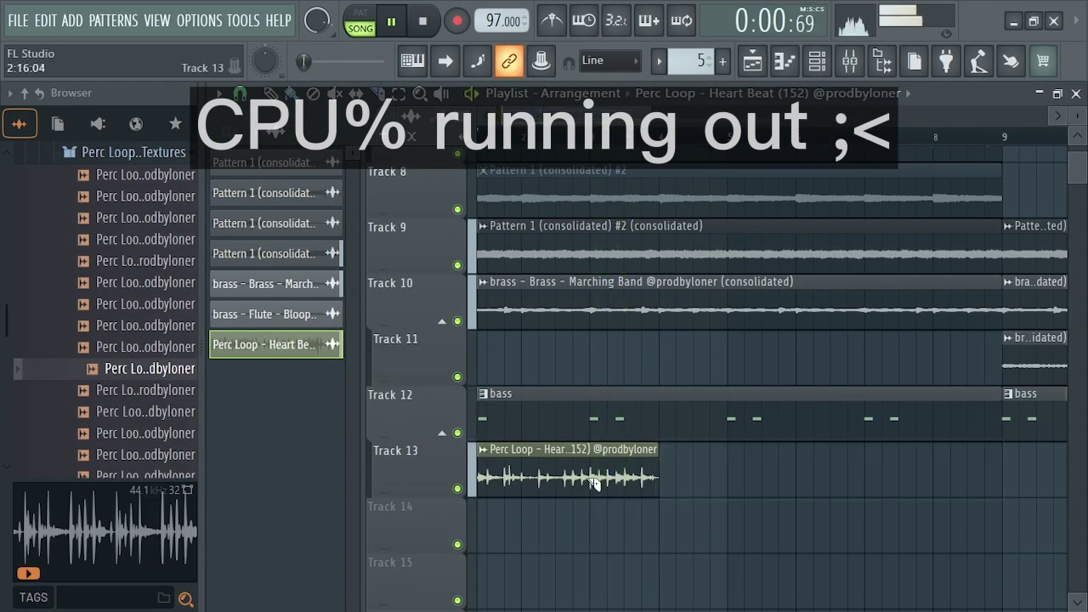
{"action": "right_click", "coordinate": [597, 483]}
- Duplicate the two-bar percussion loop on Track 13 seven times
{"action": "scroll", "coordinate": [706, 515], "scroll_direction": "down", "scroll_amount": 3}
{"action": "left_click_drag", "start_coordinate": [555, 463], "coordinate": [484, 490]}
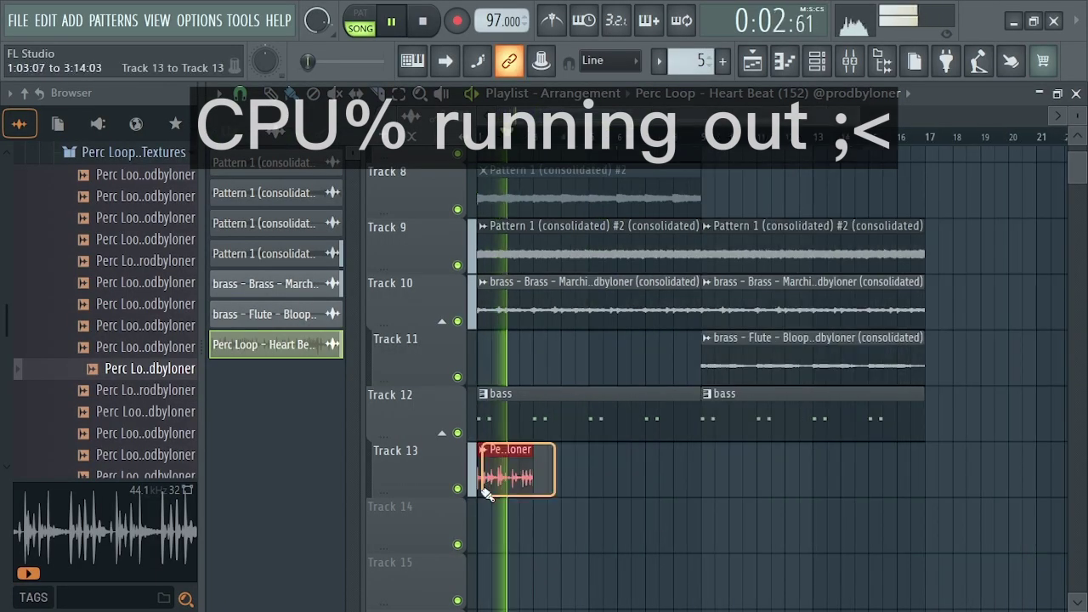
{"action": "key", "text": "ctrl+b"}
{"action": "key", "text": "ctrl+b"}
{"action": "key", "text": "ctrl+b"}
{"action": "key", "text": "ctrl+b"}
{"action": "key", "text": "ctrl+b"}
{"action": "key", "text": "ctrl+b"}
{"action": "key", "text": "ctrl+b"}
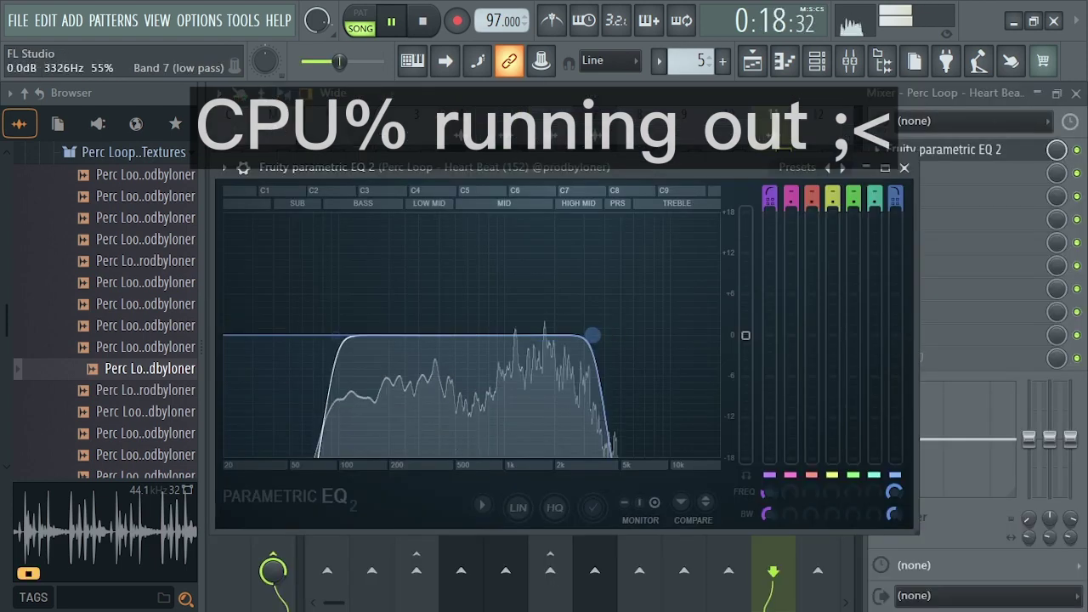
- Lower the percussion loop's low-pass band 7 to about 2 kHz in Fruity parametric EQ 2 and close the equalizer
{"action": "left_click_drag", "start_coordinate": [590, 337], "coordinate": [561, 342]}
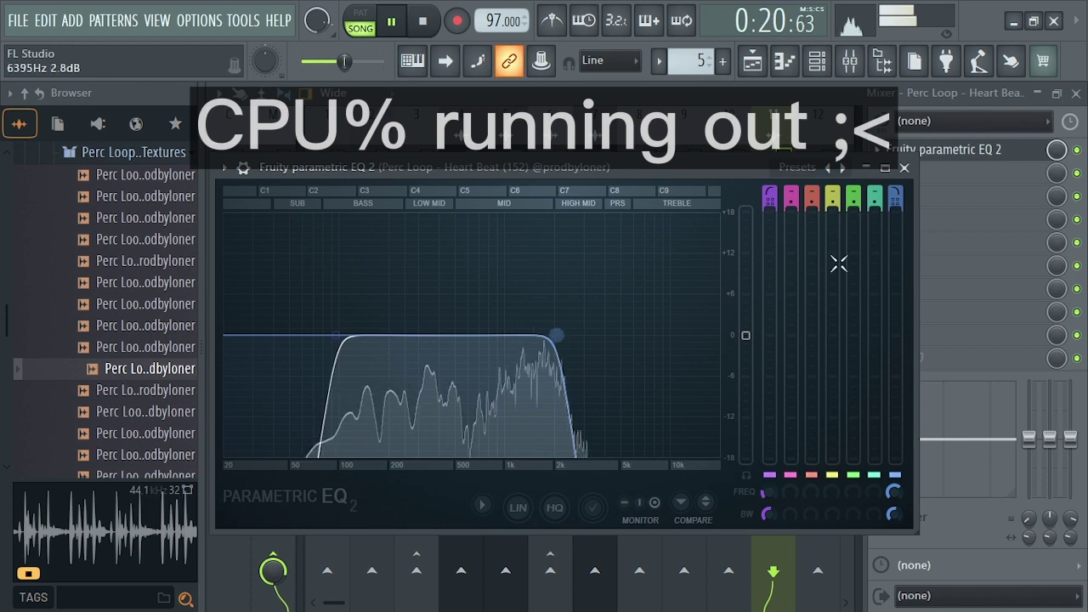
{"action": "left_click", "coordinate": [904, 168]}
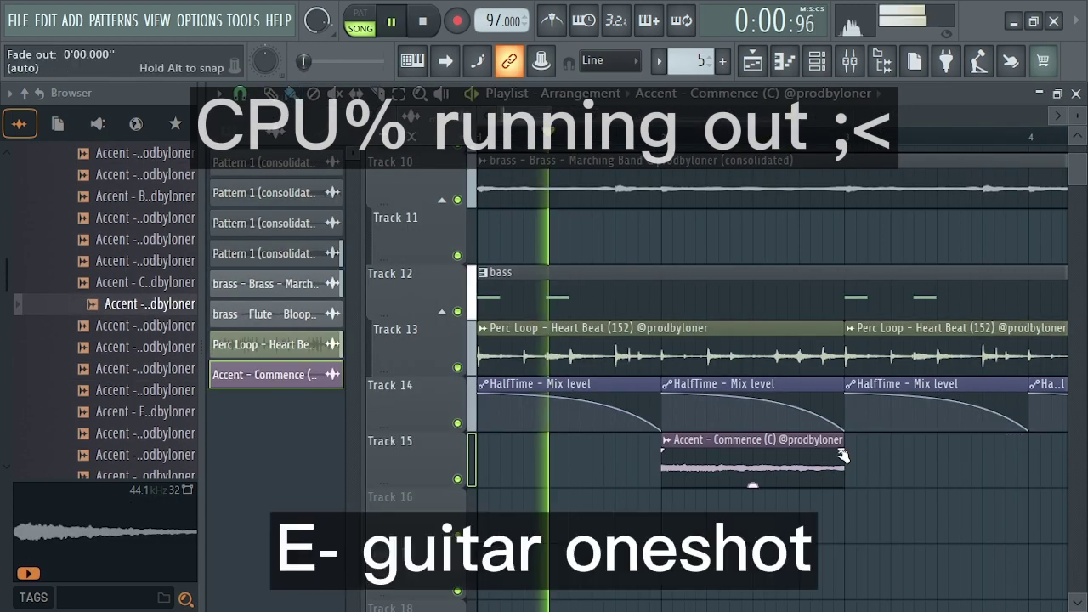
- Add a long fade-out to the Accent - Commence (C) guitar clip on Track 15, starting about a third of the way in
{"action": "left_click_drag", "start_coordinate": [842, 450], "coordinate": [721, 467]}
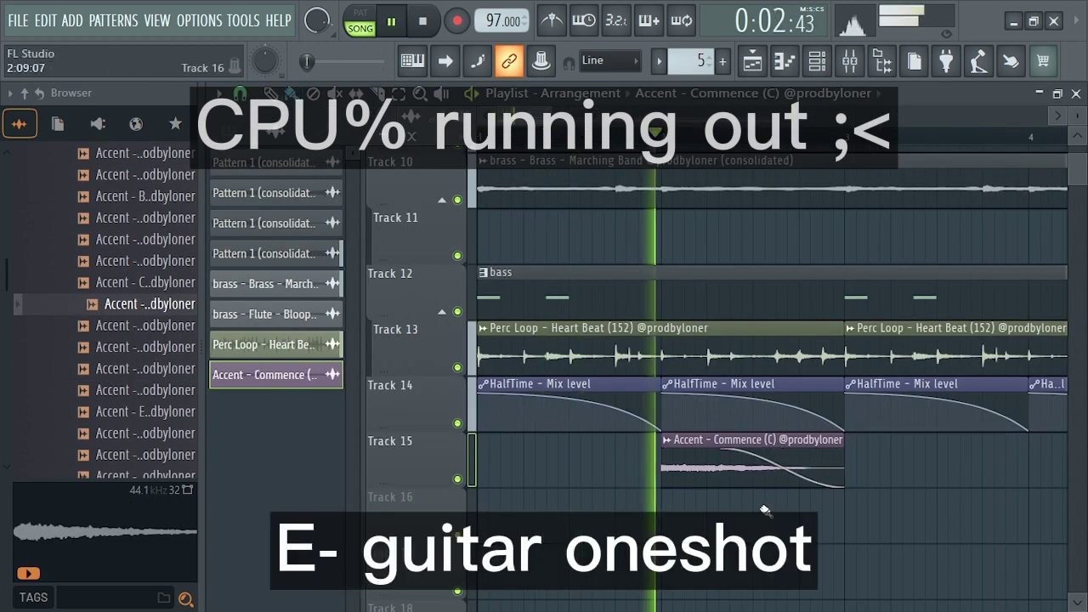
{"action": "scroll", "coordinate": [765, 510], "scroll_direction": "up", "scroll_amount": 2, "text": "ctrl"}
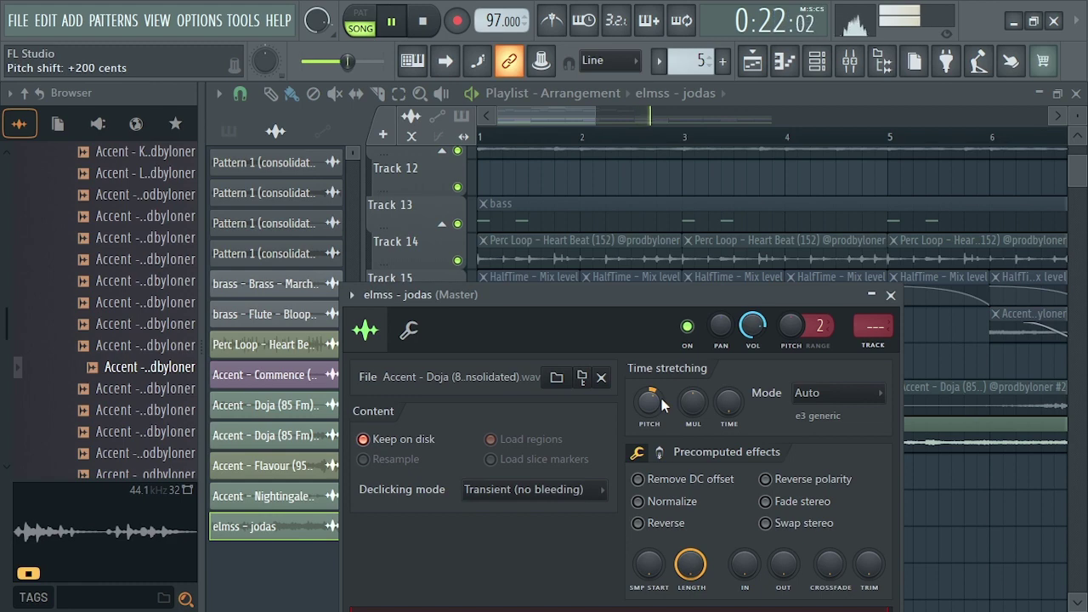
- Open the mixer while working on the elmss - jodas clip
{"action": "left_click", "coordinate": [852, 64]}
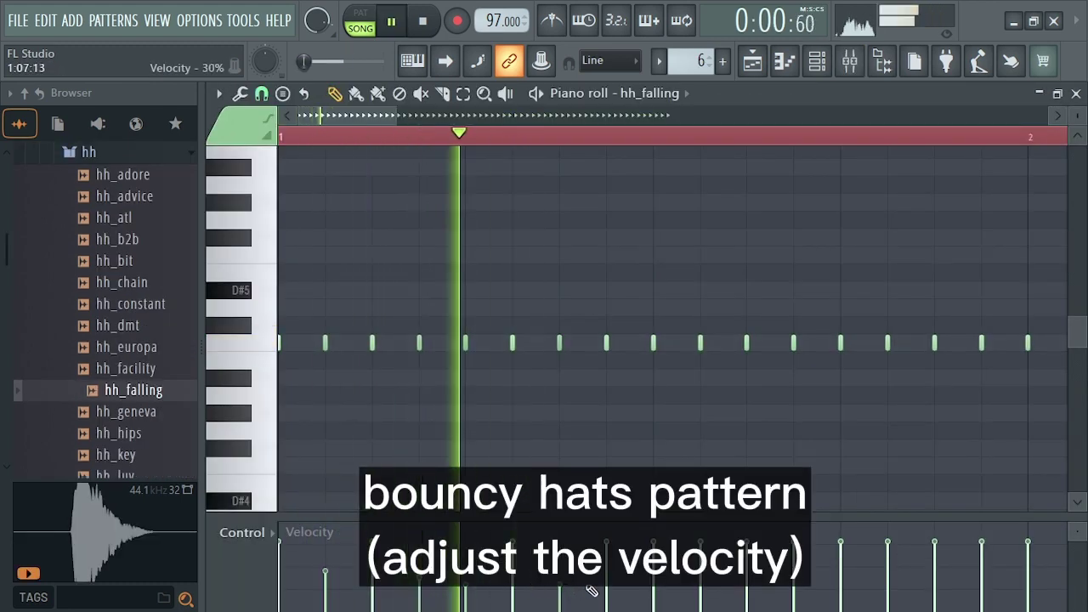
- Stretch the hh_falling hi-hat note at bar 2 up to the next note and chop it into a four-note roll
{"action": "key", "text": "space"}
{"action": "key", "text": "space"}
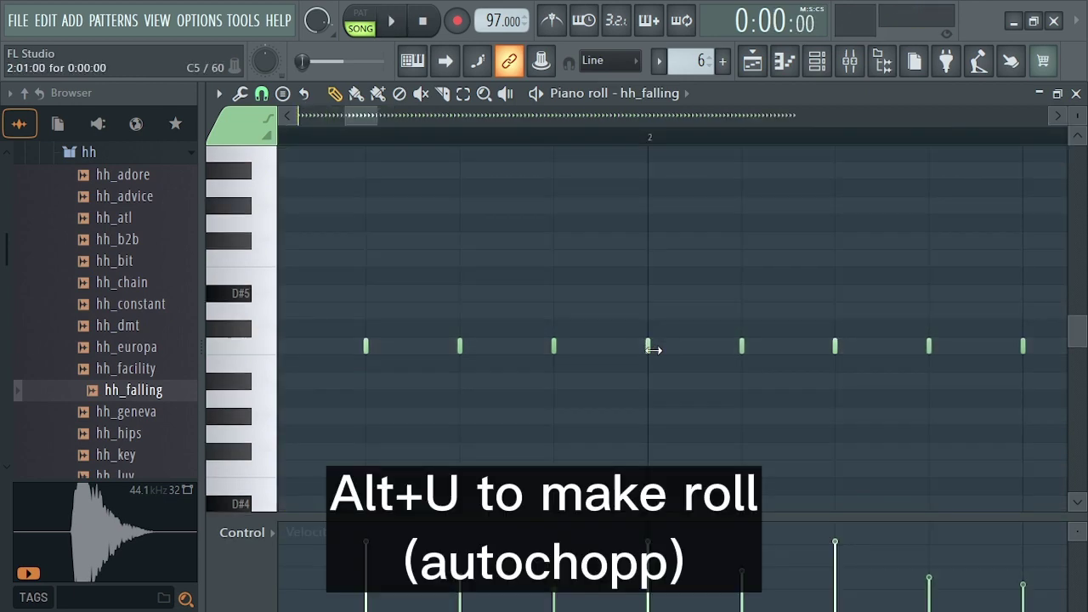
{"action": "left_click_drag", "start_coordinate": [653, 344], "coordinate": [715, 360]}
{"action": "left_click_drag", "start_coordinate": [720, 318], "coordinate": [674, 388]}
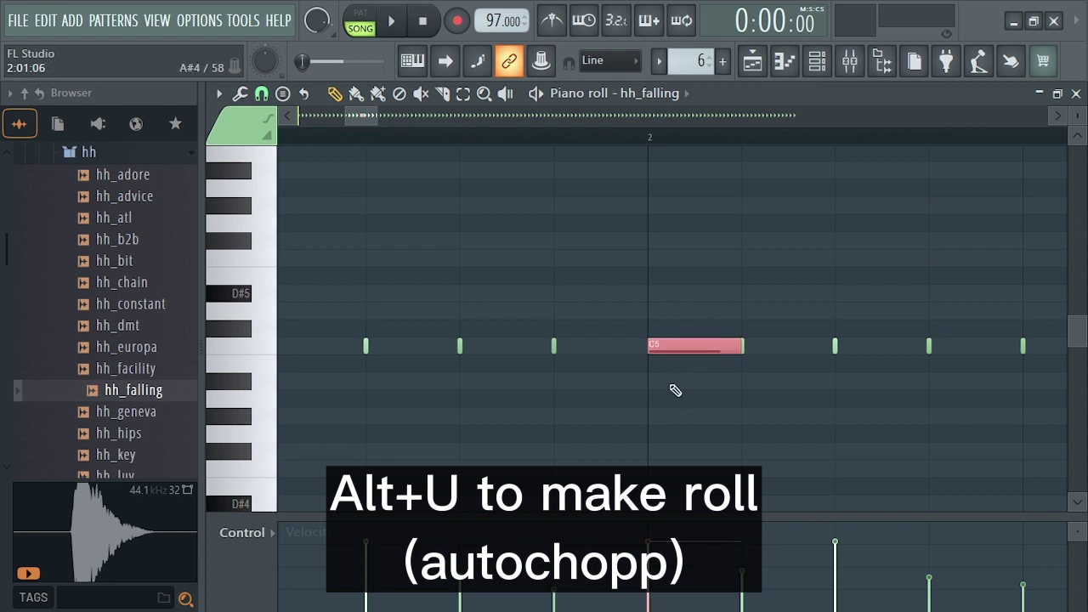
{"action": "key", "text": "alt+u"}
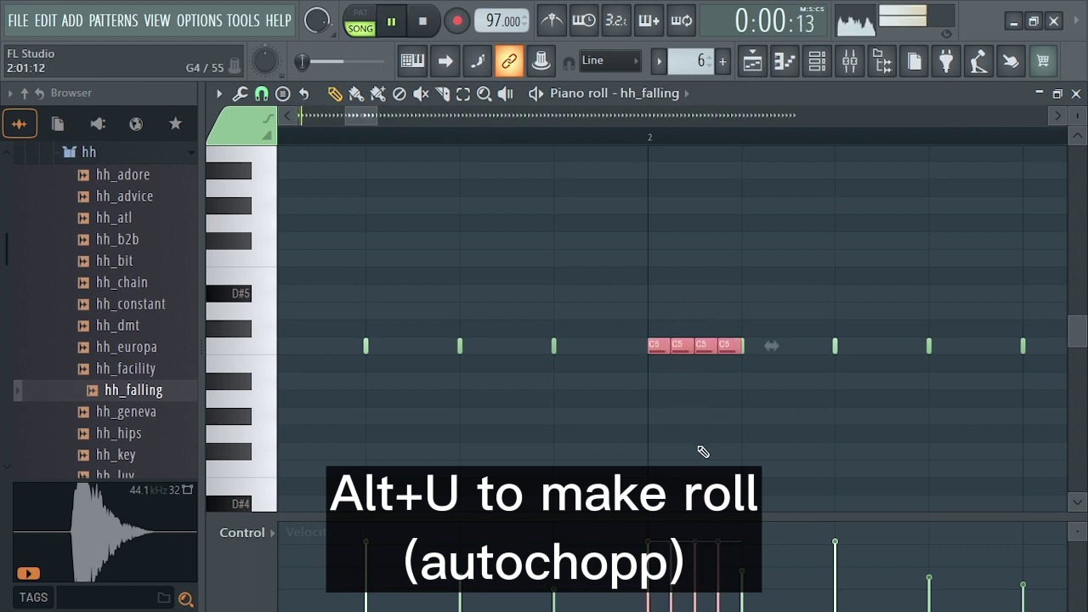
- Deselect the hi-hat roll, taper its note velocities downward and play back the pattern
{"action": "left_click", "coordinate": [698, 454], "text": "ctrl"}
{"action": "left_click_drag", "start_coordinate": [671, 550], "coordinate": [695, 570]}
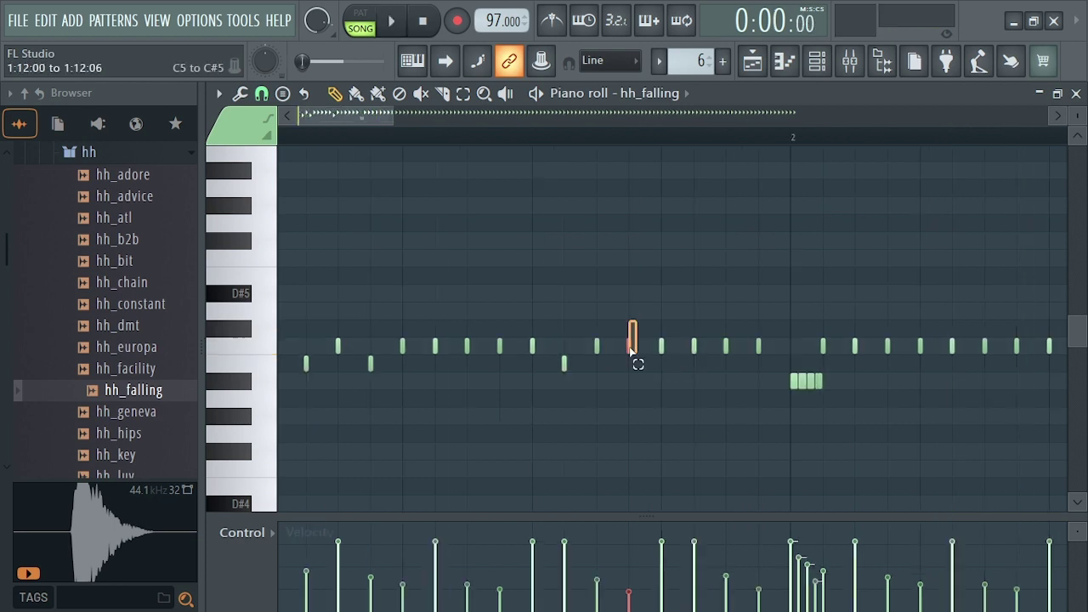
{"action": "key", "text": "space"}
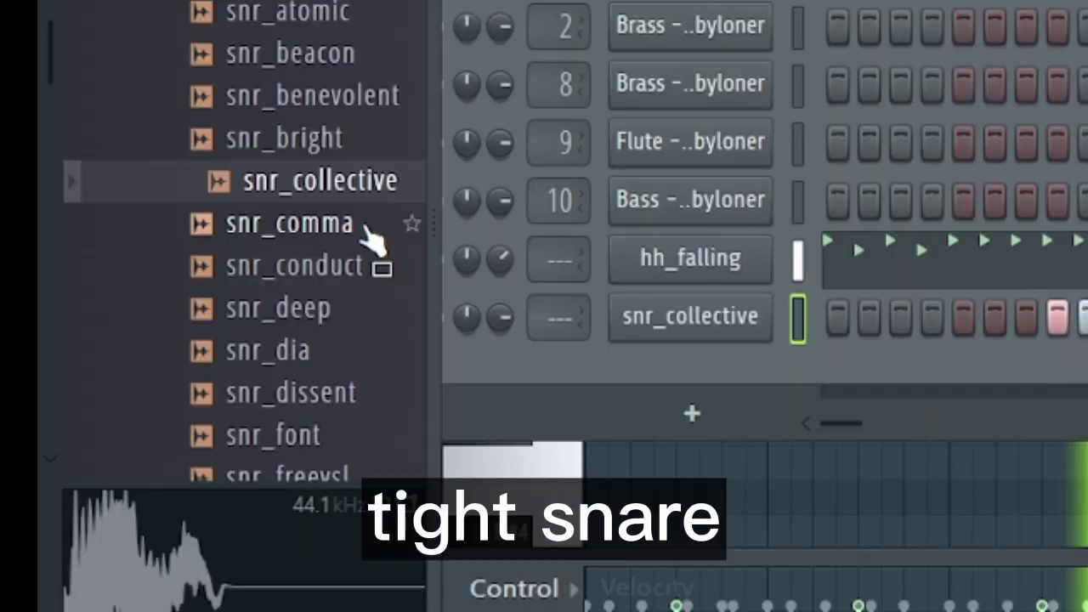
- Audition the snare samples snr_comma and snr_conduct
{"action": "left_click", "coordinate": [365, 227]}
{"action": "key", "text": "Down"}
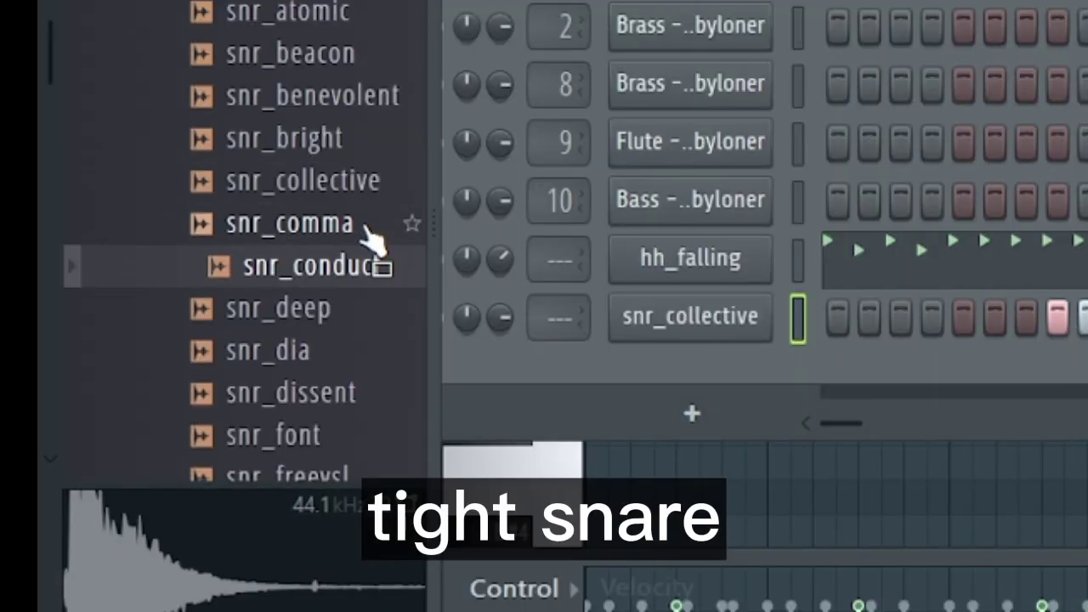
- Audition the snare samples from snr_deep through snr_font
{"action": "key", "text": "Down"}
{"action": "key", "text": "Down"}
{"action": "key", "text": "Down"}
{"action": "key", "text": "Down"}
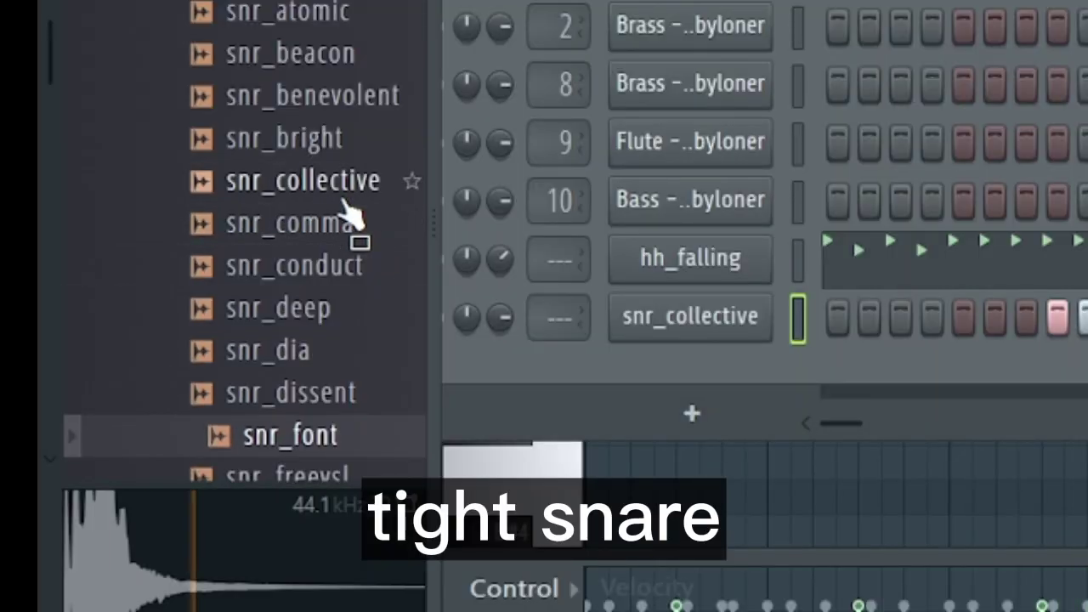
- Replace the sample in the snr_collective channel with snr_dia and play back the beat
{"action": "left_click", "coordinate": [340, 340]}
{"action": "left_click_drag", "start_coordinate": [344, 344], "coordinate": [707, 335]}
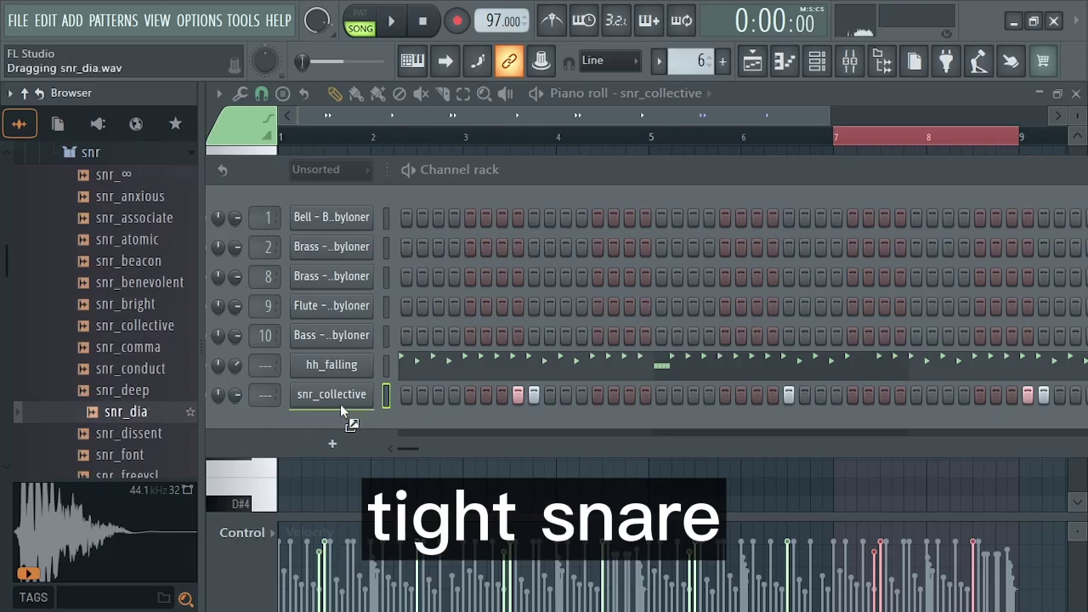
{"action": "left_click_drag", "start_coordinate": [340, 404], "coordinate": [342, 395]}
{"action": "key", "text": "space"}
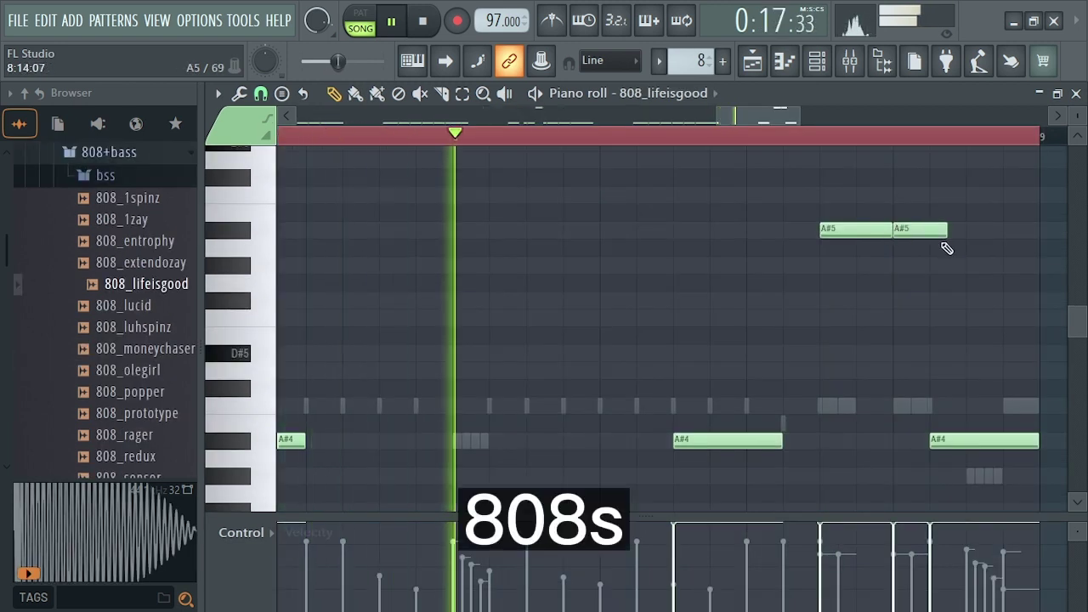
- Adjust the second A#5 note of 808_lifeisgood near the end of bar 8 so it ends where the last A#4 note starts
{"action": "left_click_drag", "start_coordinate": [945, 233], "coordinate": [965, 248]}
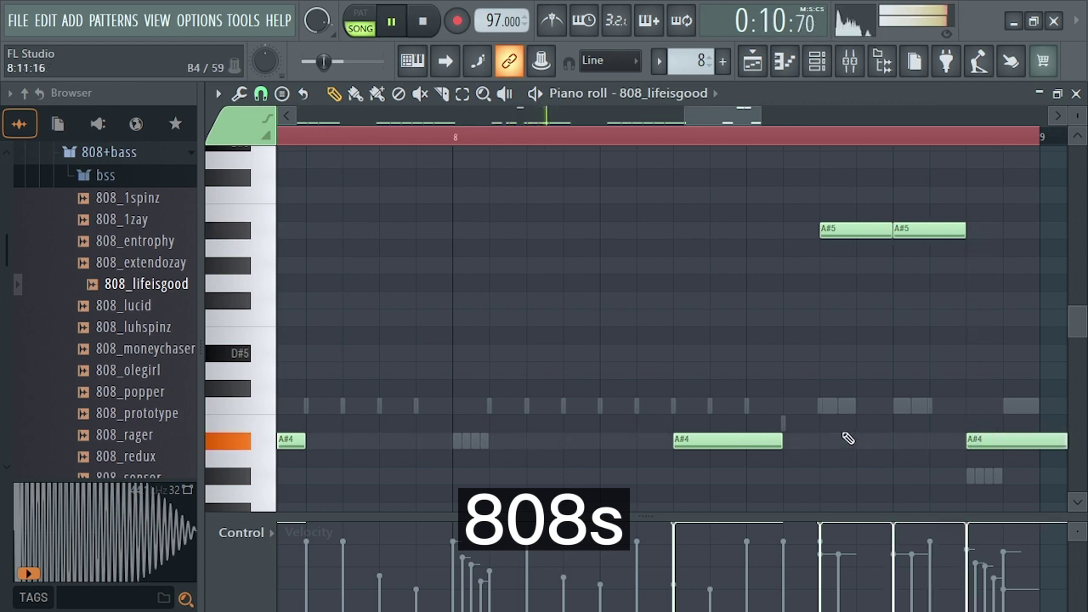
{"action": "scroll", "coordinate": [847, 438], "scroll_direction": "down", "scroll_amount": 2}
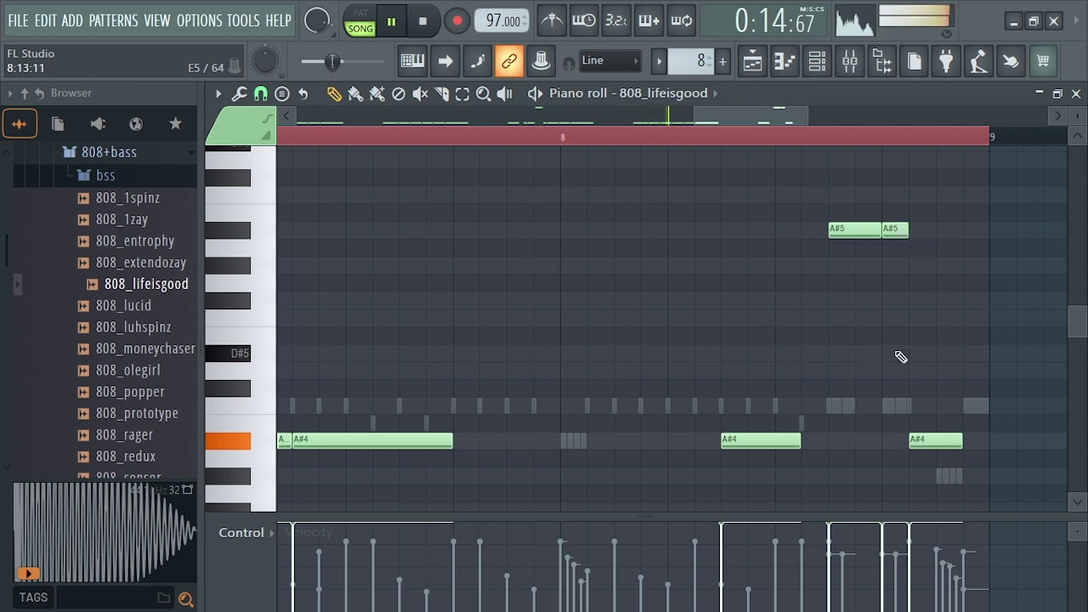
{"action": "scroll", "coordinate": [901, 357], "scroll_direction": "up", "scroll_amount": 3}
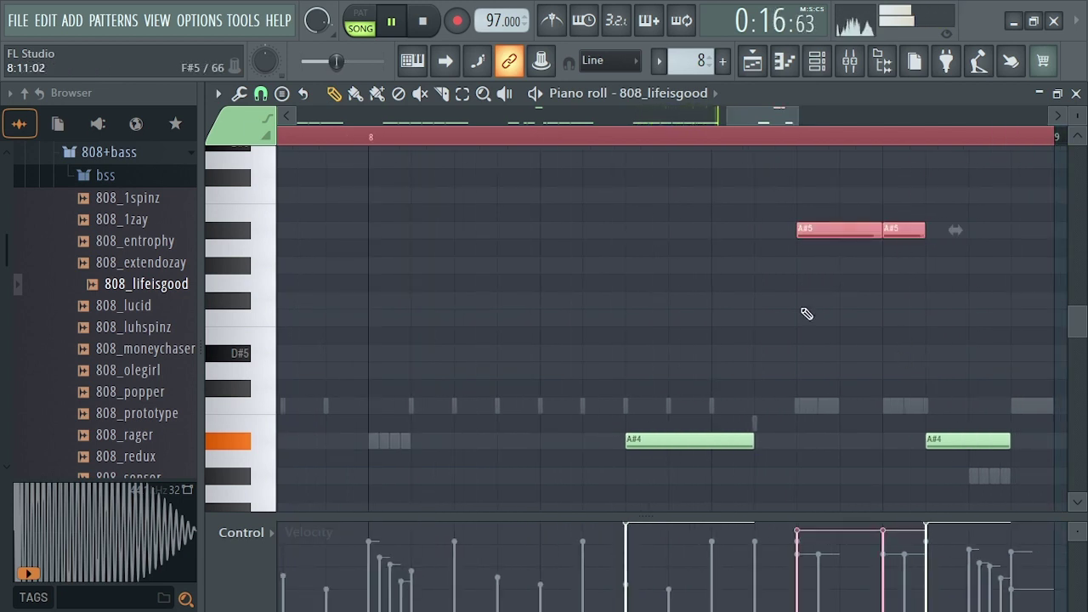